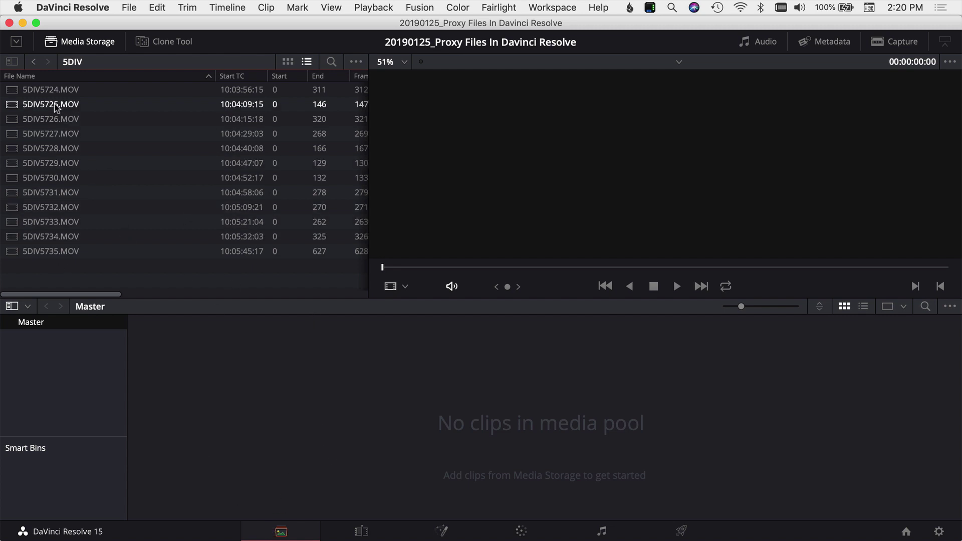
Import all twelve 5DIV clips into the Media Pool, change the project frame rate to match, and open the Edit page.
left_click(47, 91)
left_click_drag(42, 178, 255, 397)
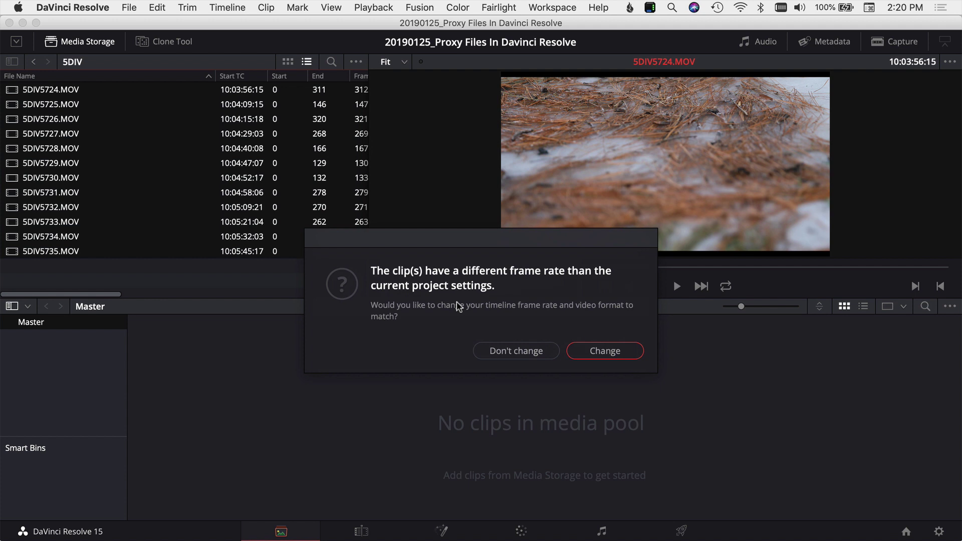
left_click(595, 350)
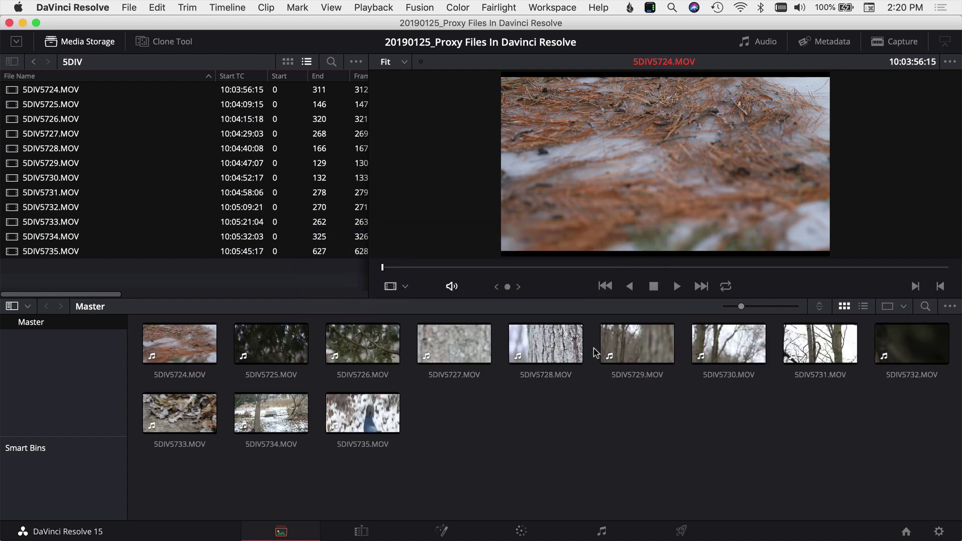
left_click(360, 530)
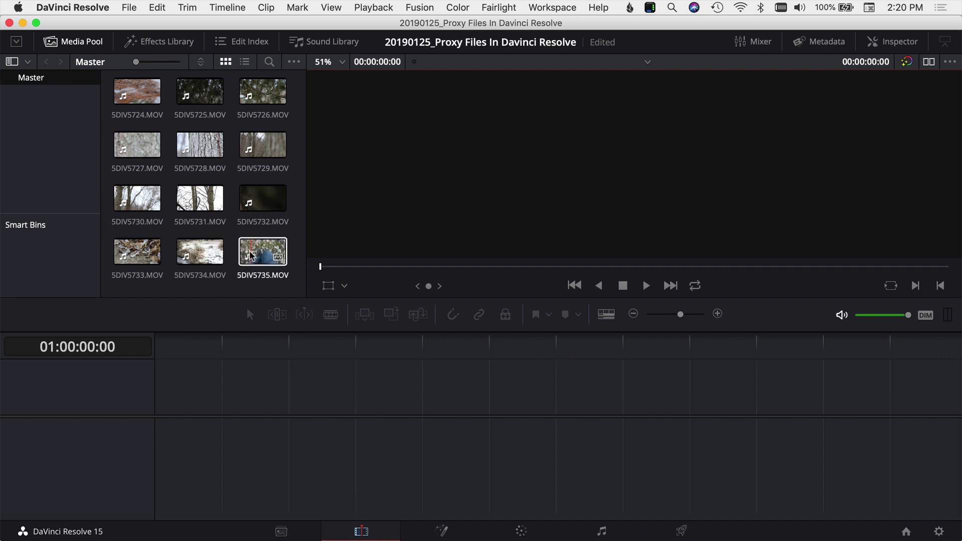
Put 5DIV5735.MOV on a new Timeline 1 and play it from the start.
left_click_drag(261, 252, 162, 409)
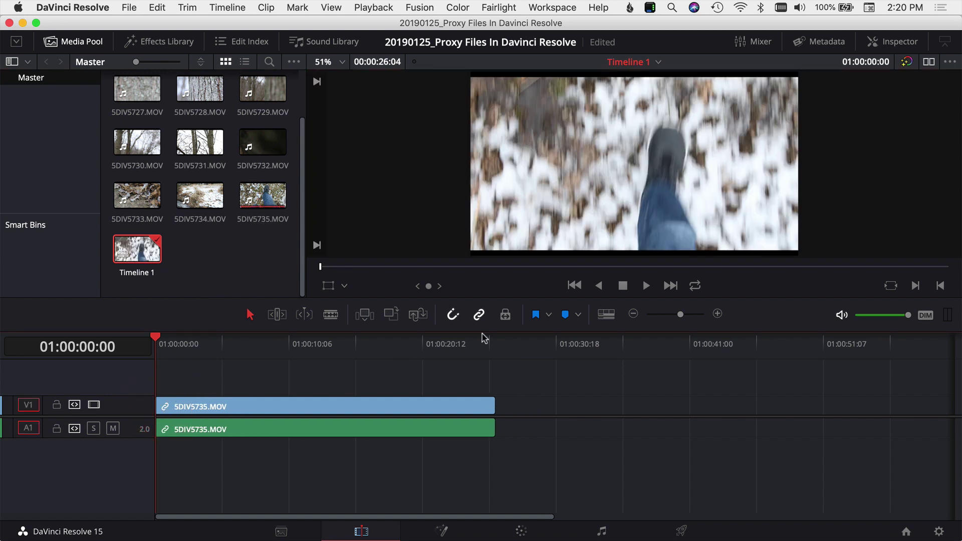
left_click(494, 345)
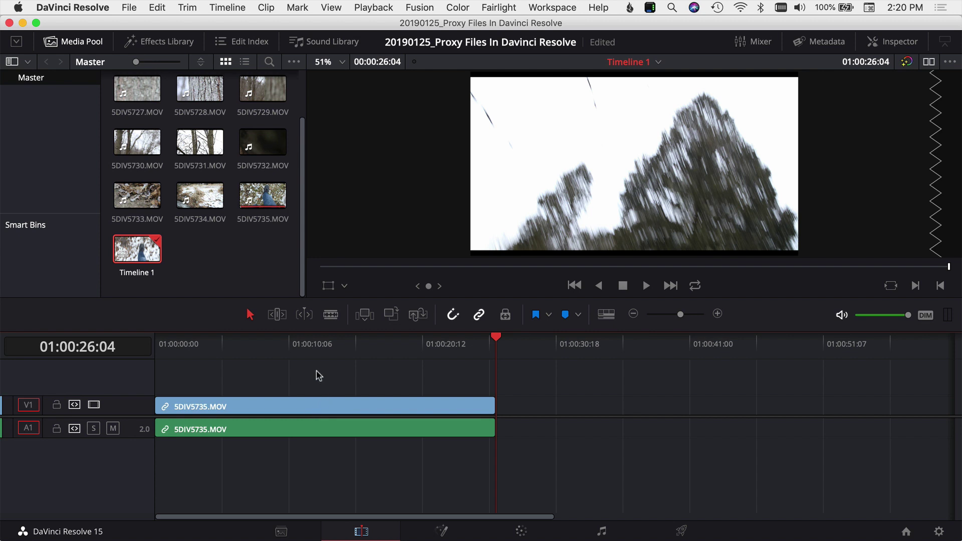
key("Home")
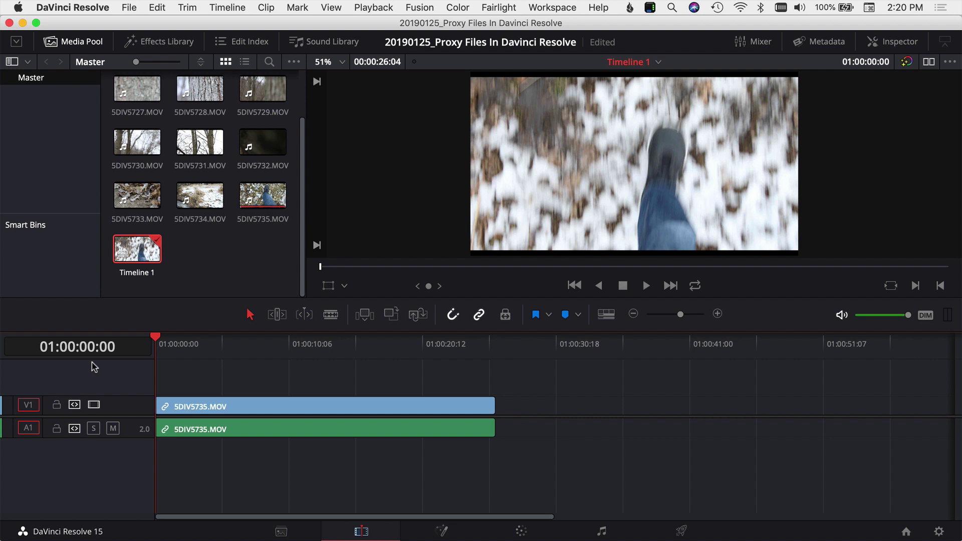
key("space")
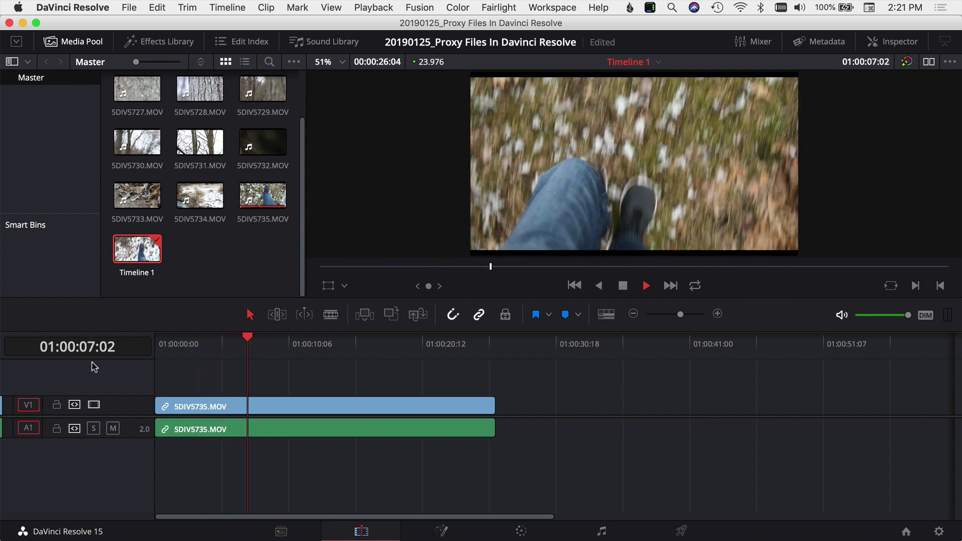
Append 5DIV5734.MOV after 5DIV5735 on the timeline and play it back.
key("space")
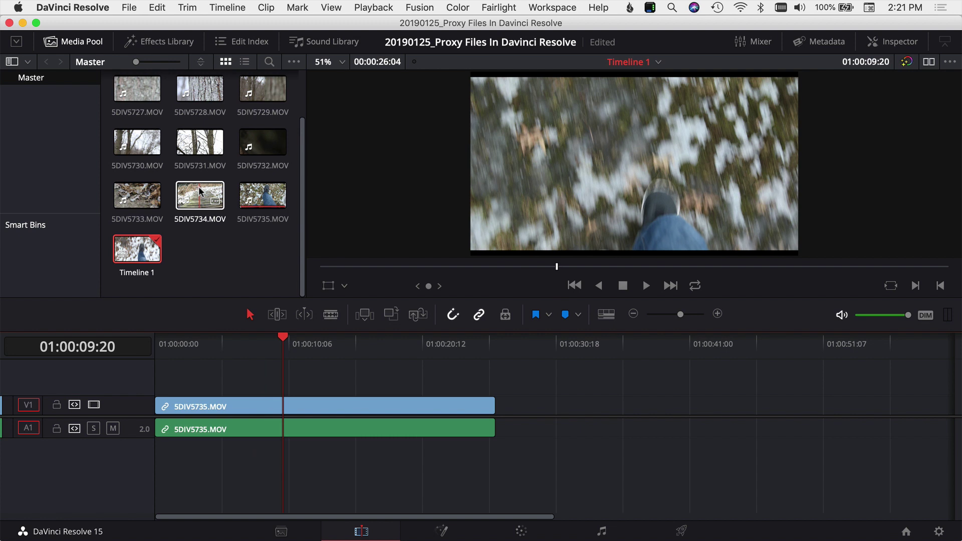
left_click_drag(197, 199, 484, 441)
left_click(502, 349)
left_click(498, 353)
key("space")
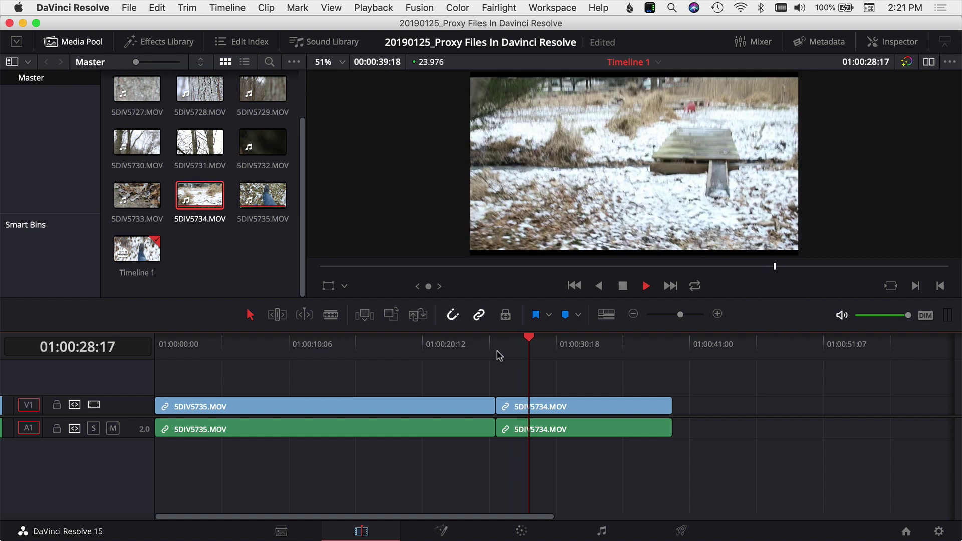
key("space")
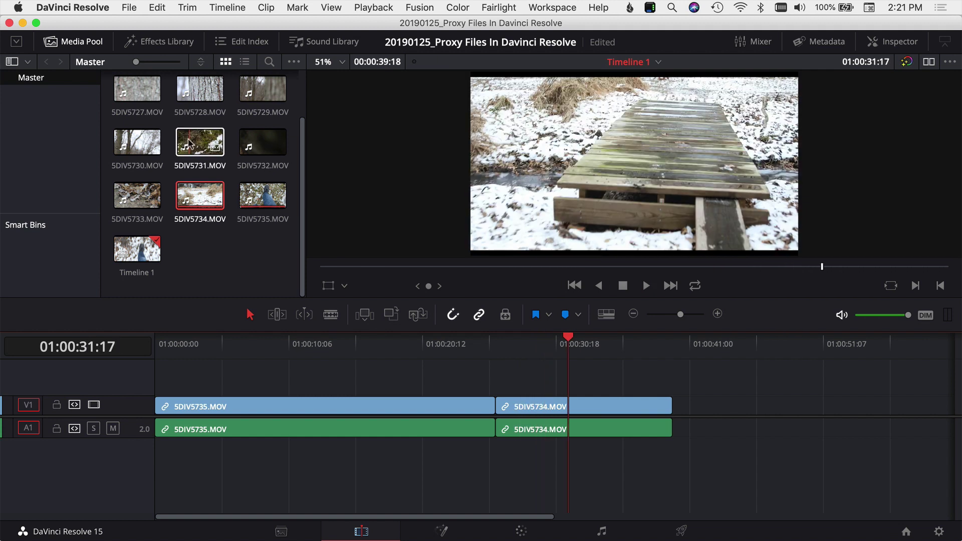
Append the tree-bark clip 5DIV5728.MOV at the timeline's end and preview it.
scroll(189, 146, "up", 2)
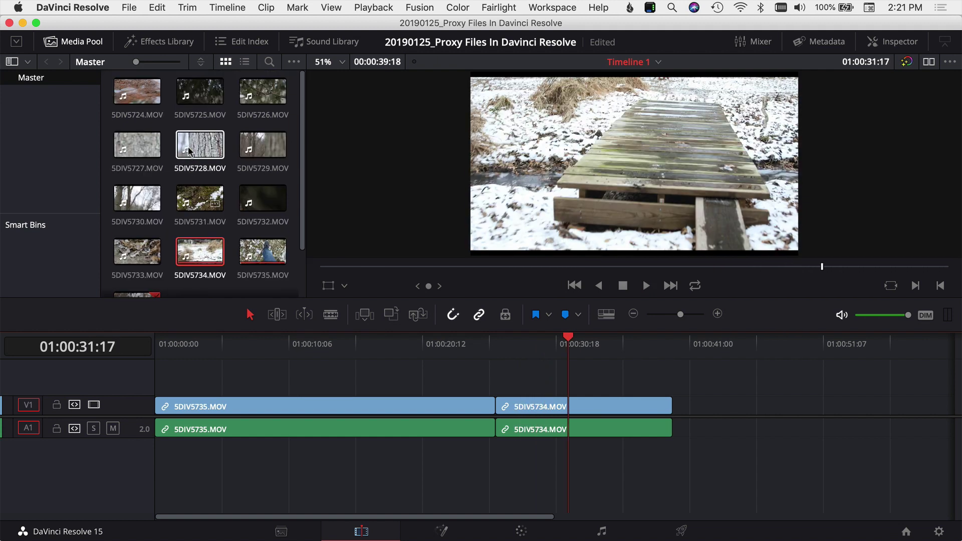
left_click_drag(190, 141, 674, 406)
left_click(672, 344)
key("space")
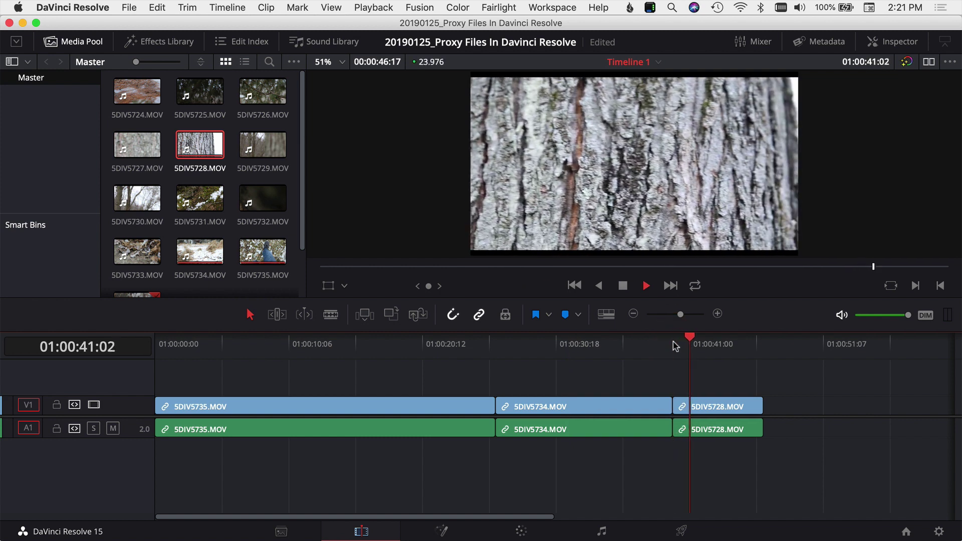
left_click(674, 344)
key("space")
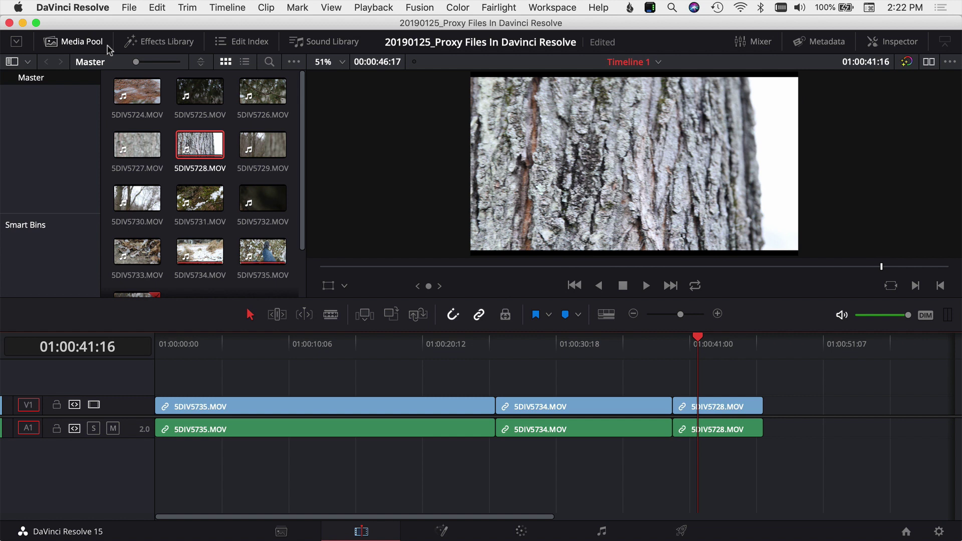
left_click(130, 8)
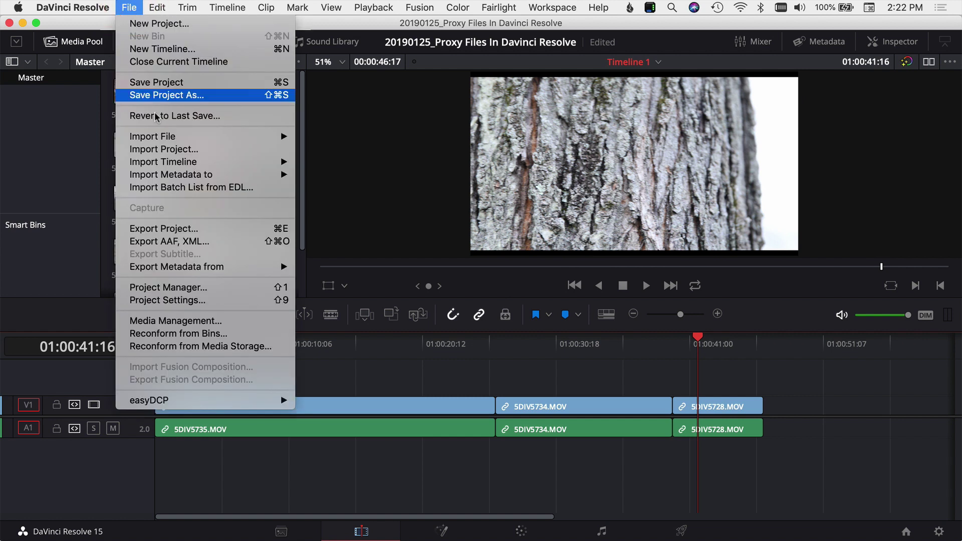
In Project Settings, set Optimized Media Format and Render Cache Format to ProRes 422, then save.
left_click(143, 300)
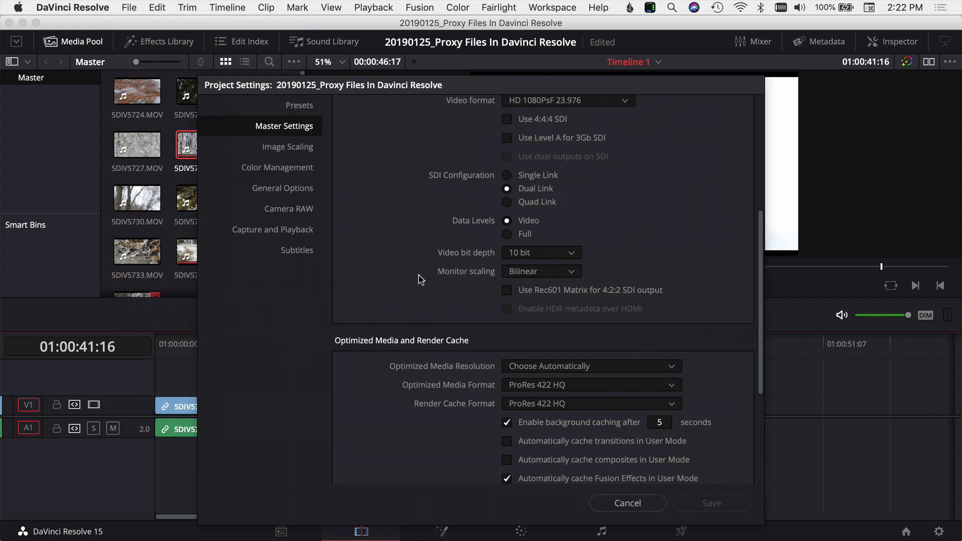
scroll(376, 291, "down", 3)
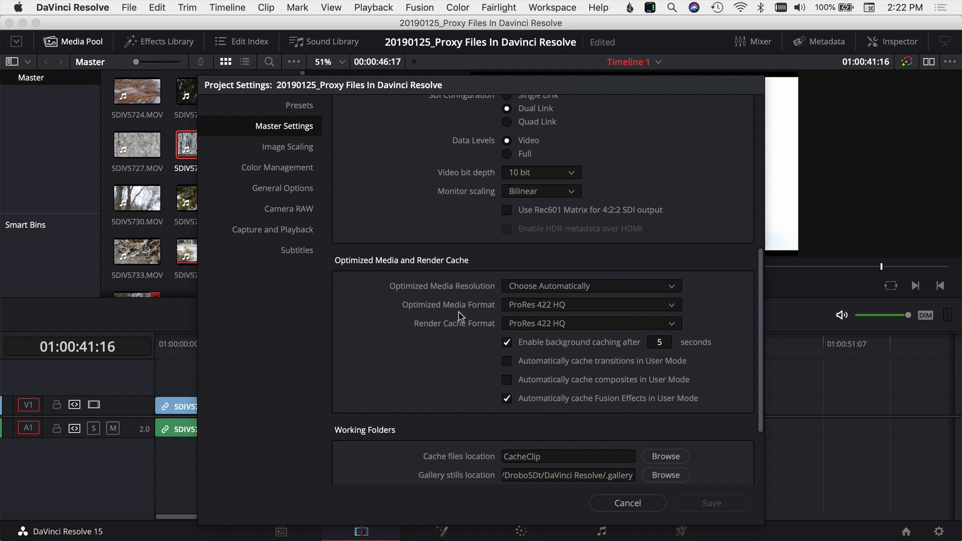
left_click(527, 305)
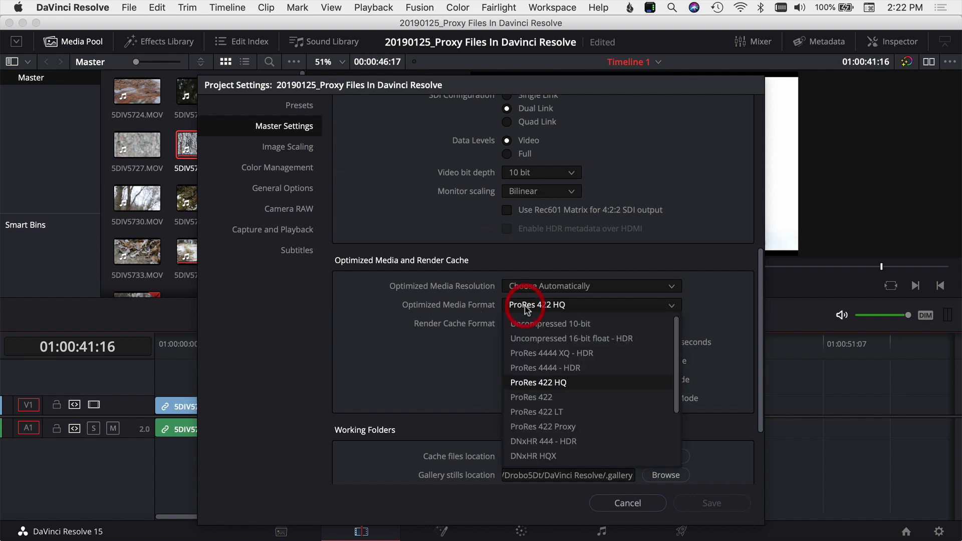
left_click(550, 399)
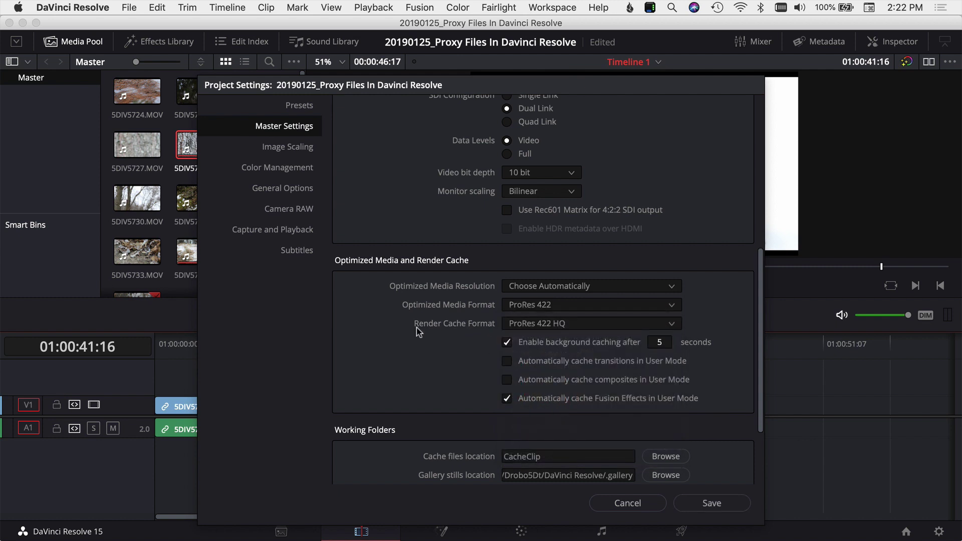
left_click(530, 325)
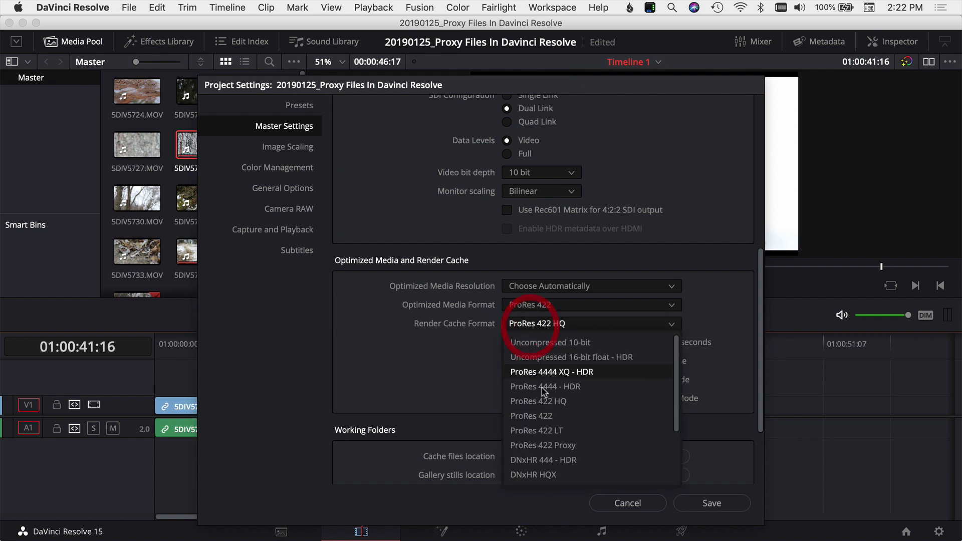
left_click(544, 416)
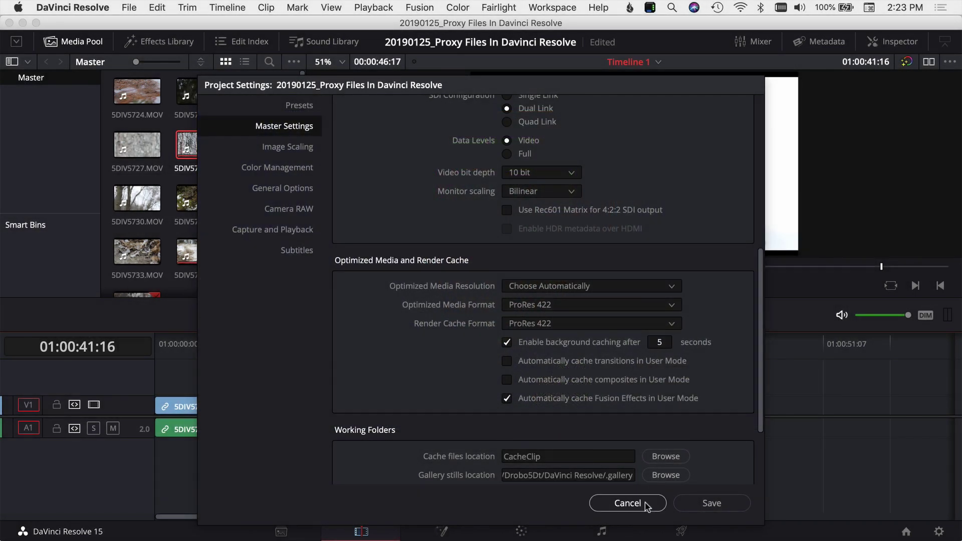
left_click(691, 505)
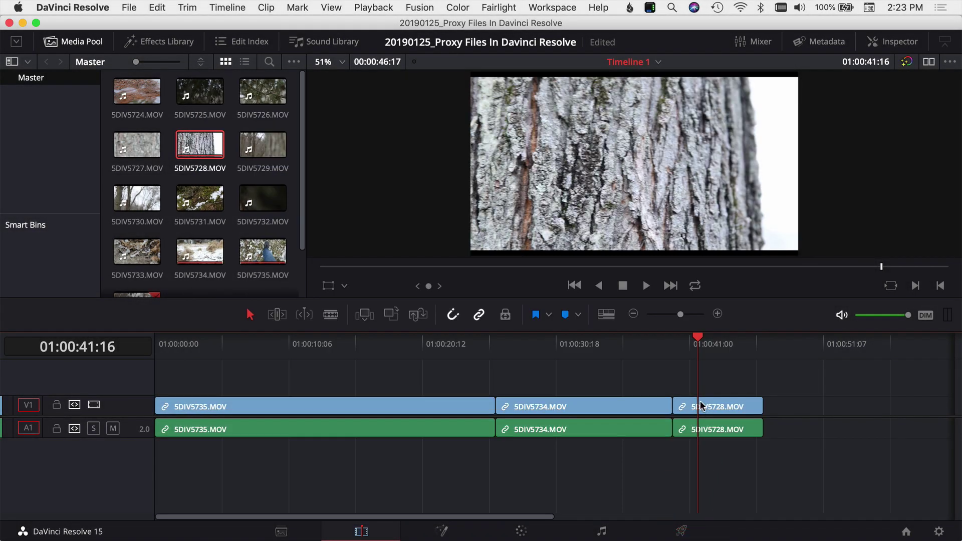
On the Media page, generate optimized media for 5DIV5728, then select clips 5DIV5724 through 5DIV5735.
left_click(282, 532)
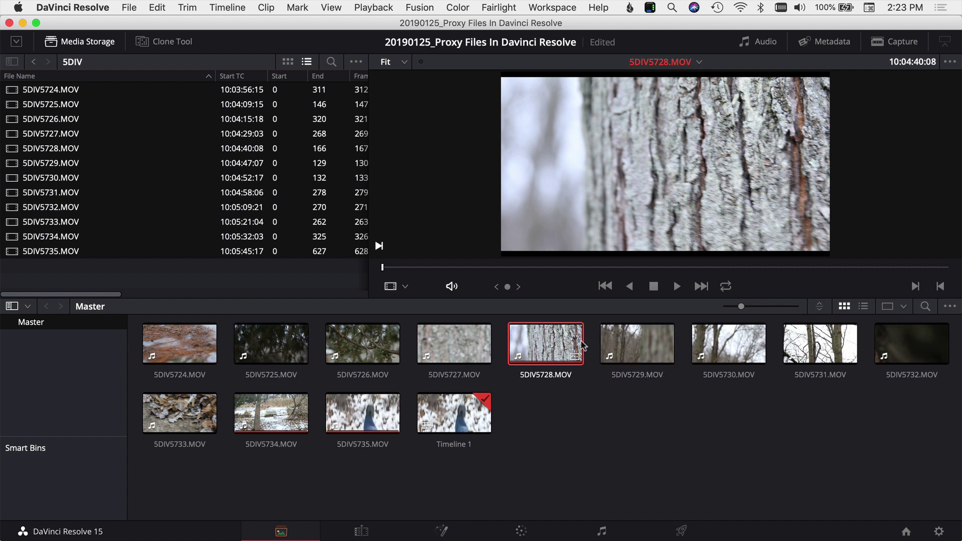
right_click(547, 345)
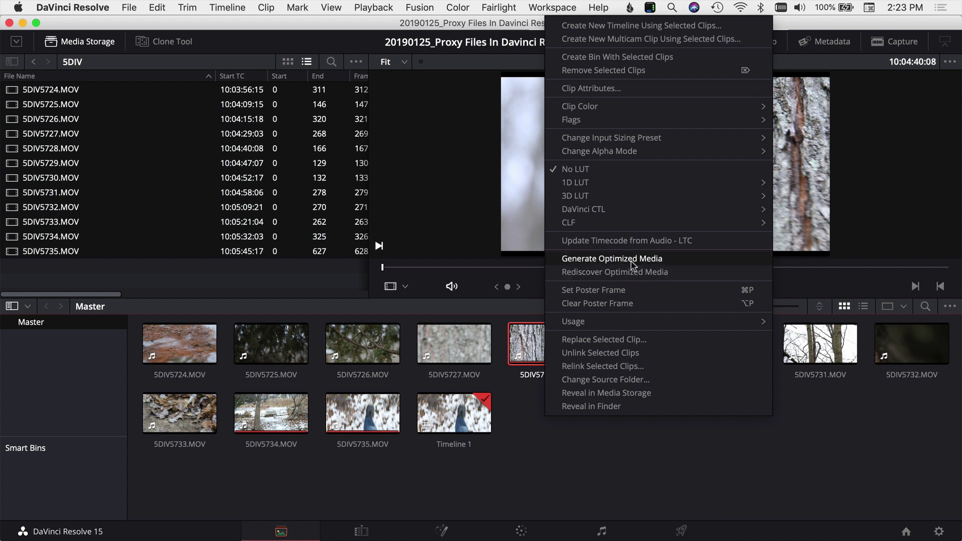
left_click(666, 259)
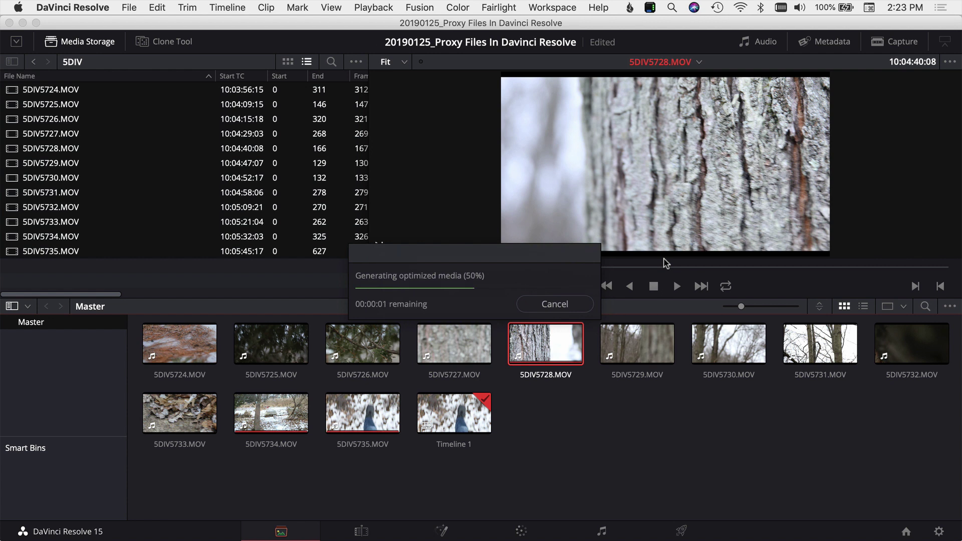
left_click(354, 421)
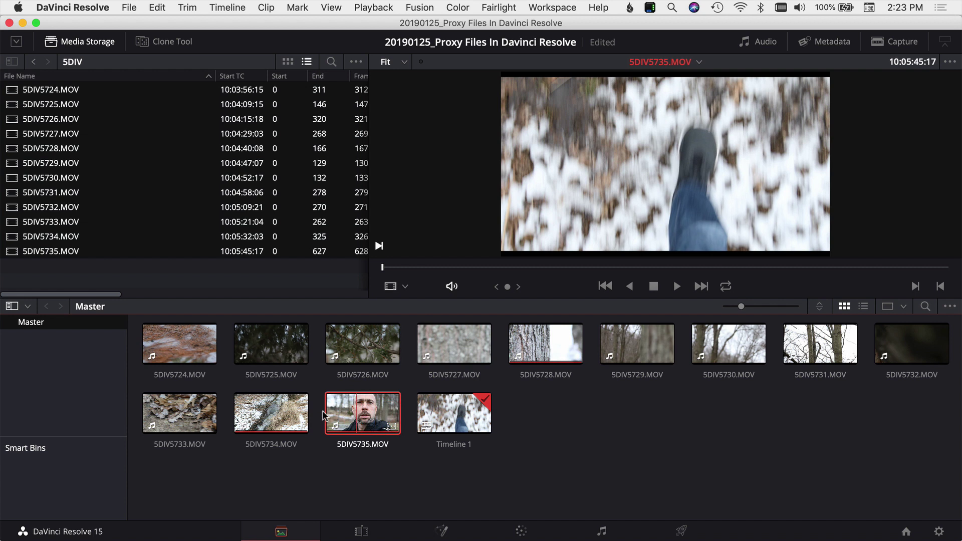
left_click(173, 366, "shift")
Generate optimized media for all selected clips 5DIV5724–5DIV5735 and return to the Edit page.
right_click(170, 351)
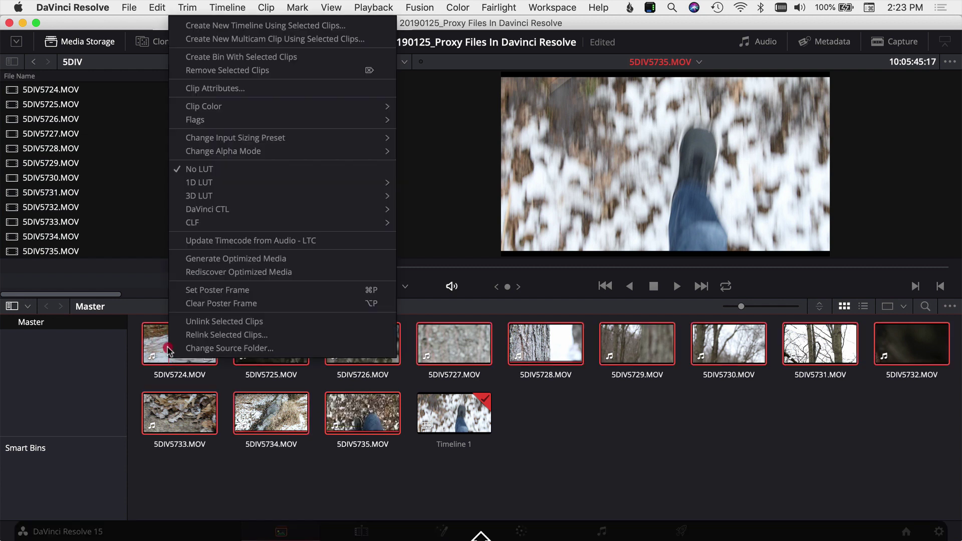
left_click(242, 258)
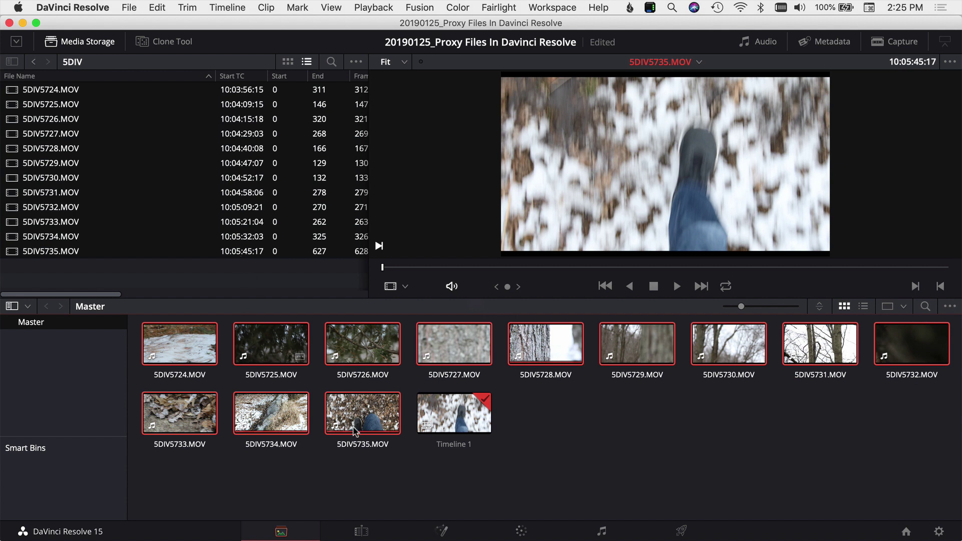
left_click(361, 533)
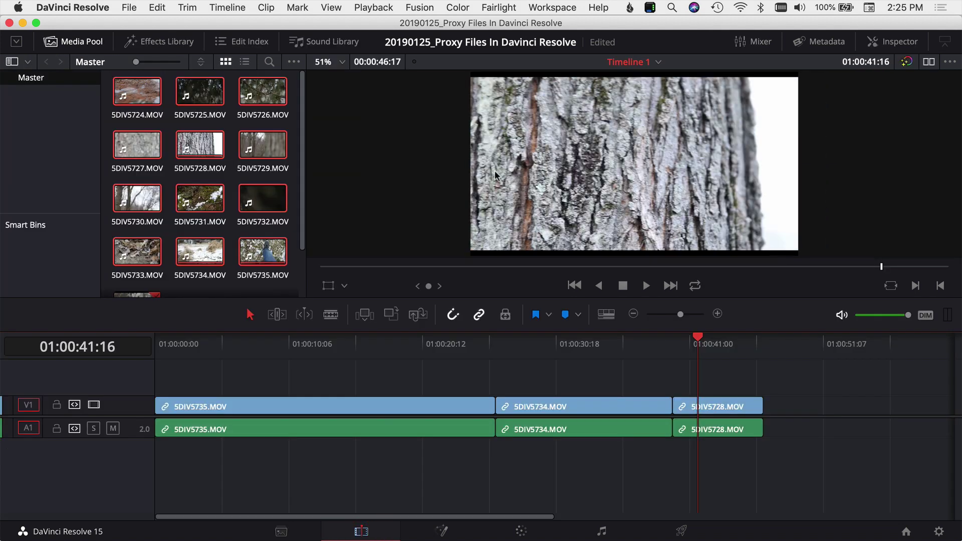
Uncheck Use Optimized Media If Available in the Playback menu.
left_click(373, 8)
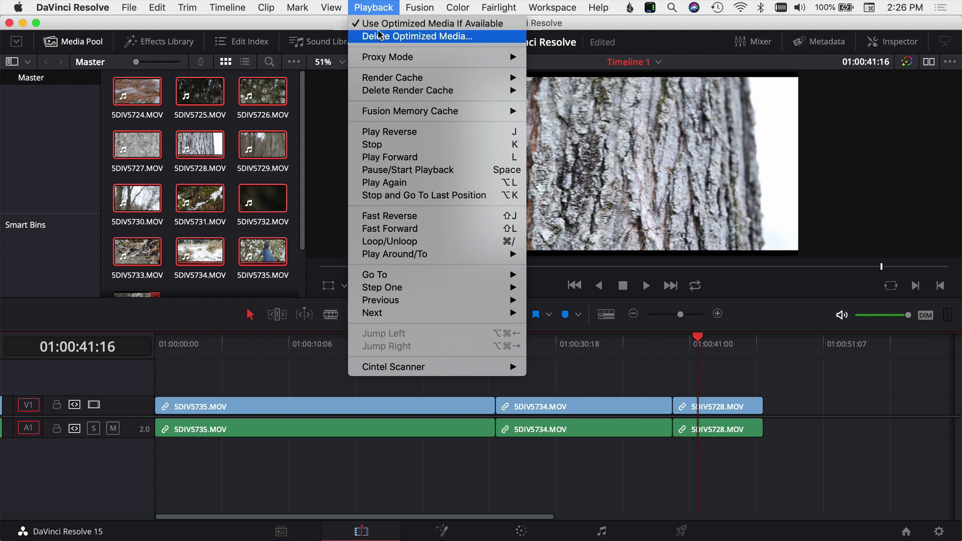
left_click(471, 24)
left_click(373, 11)
left_click(374, 25)
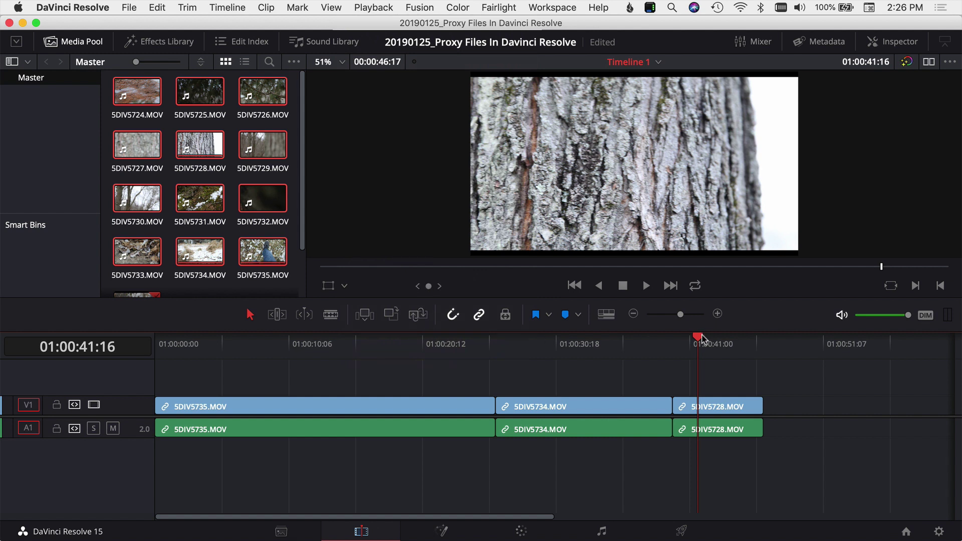
Play and scrub through Timeline 1 from 5DIV5728 and within 5DIV5735 to test playback.
key("Up")
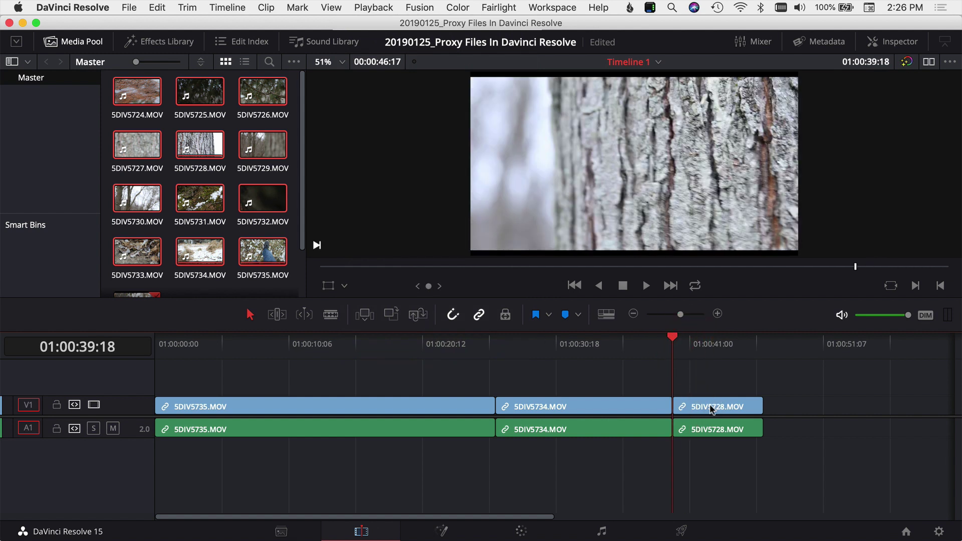
key("space")
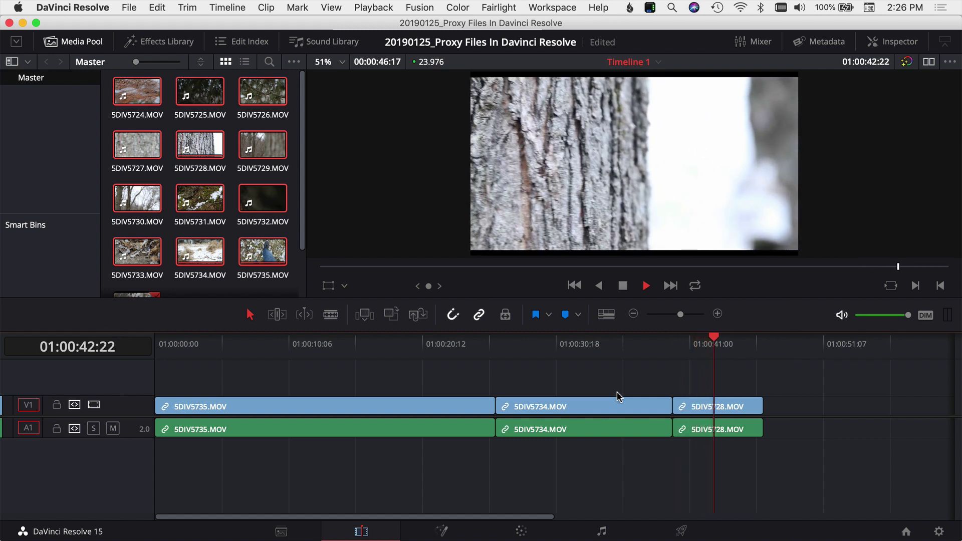
key("space")
left_click_drag(398, 348, 334, 391)
key("space")
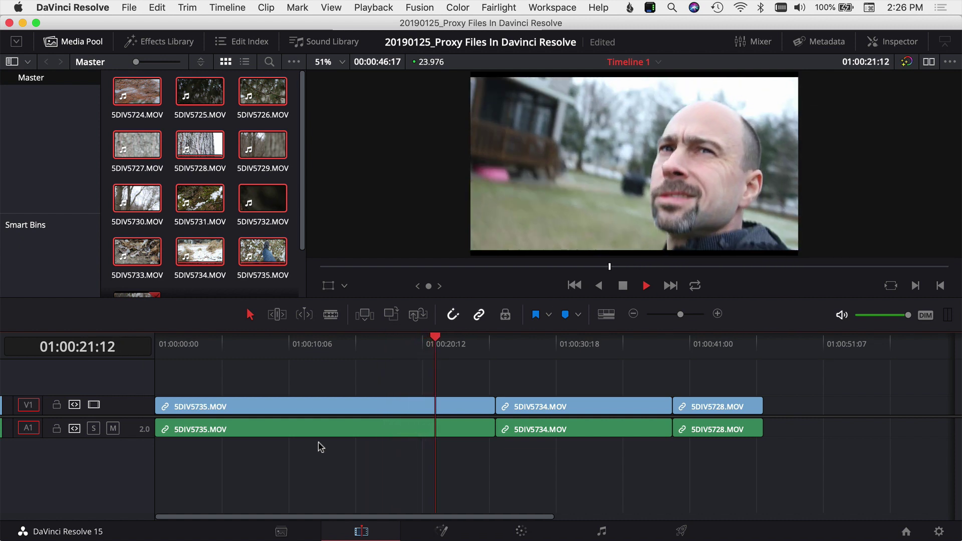
key("space")
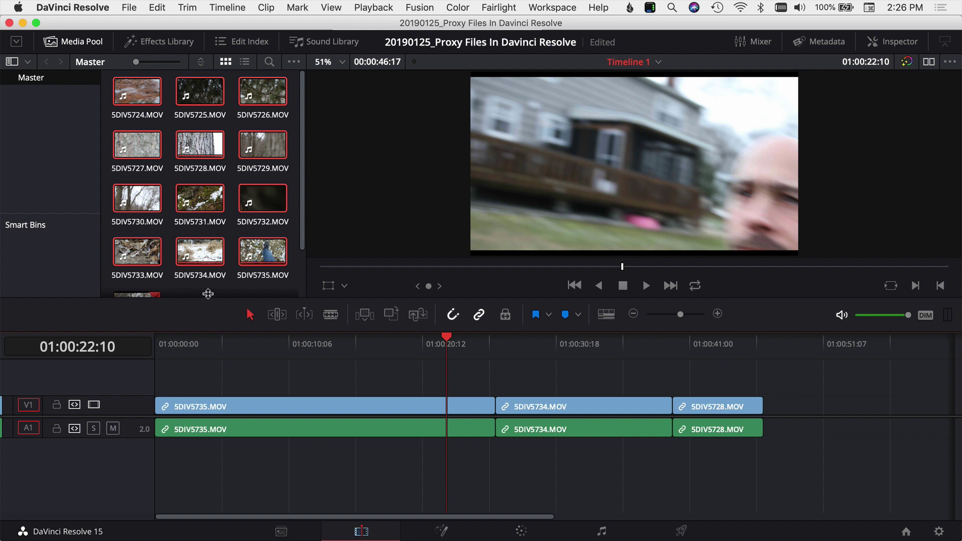
Add 5DIV5724.MOV after 5DIV5728 at the timeline's end and scrub through the edit.
left_click_drag(137, 91, 790, 407)
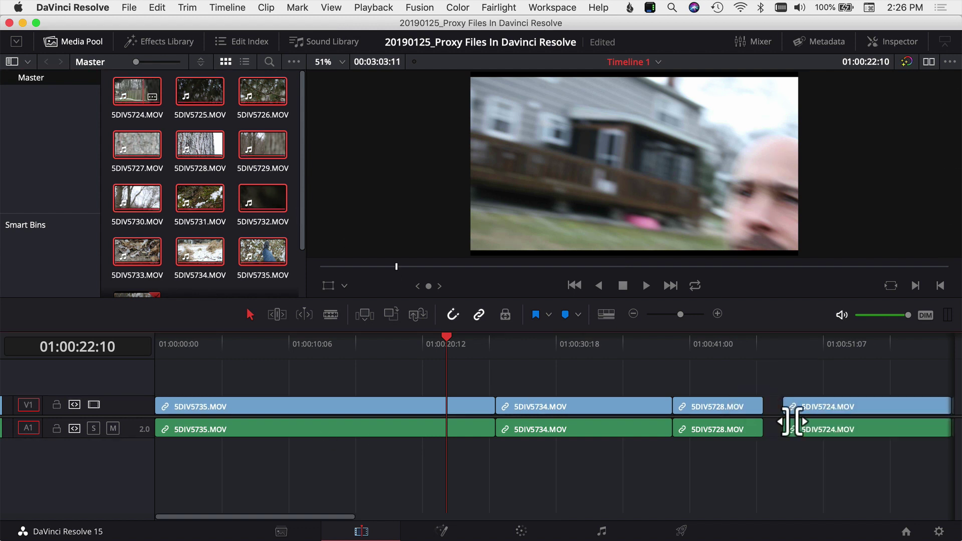
left_click(821, 346)
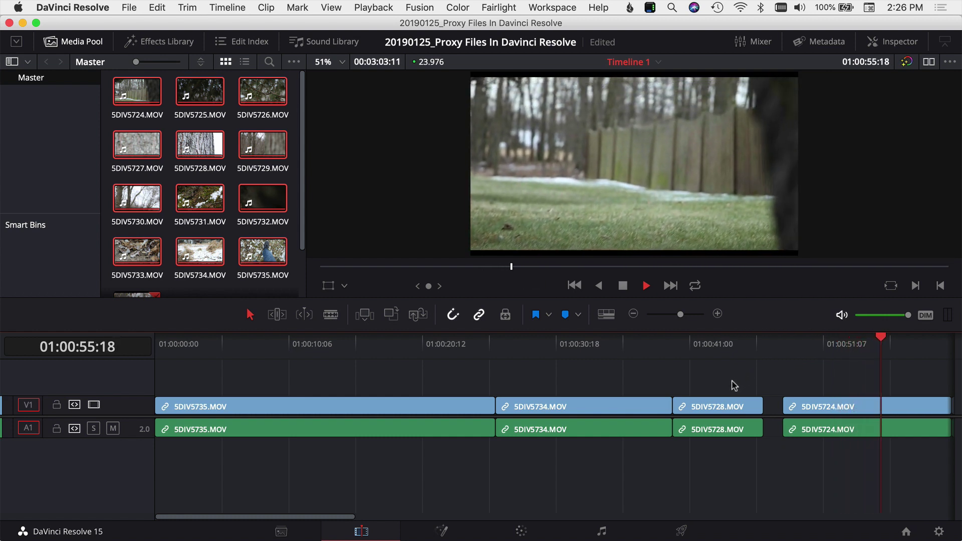
mouse_move(911, 337)
left_mouse_down()
mouse_move(897, 337)
mouse_move(916, 337)
left_mouse_up()
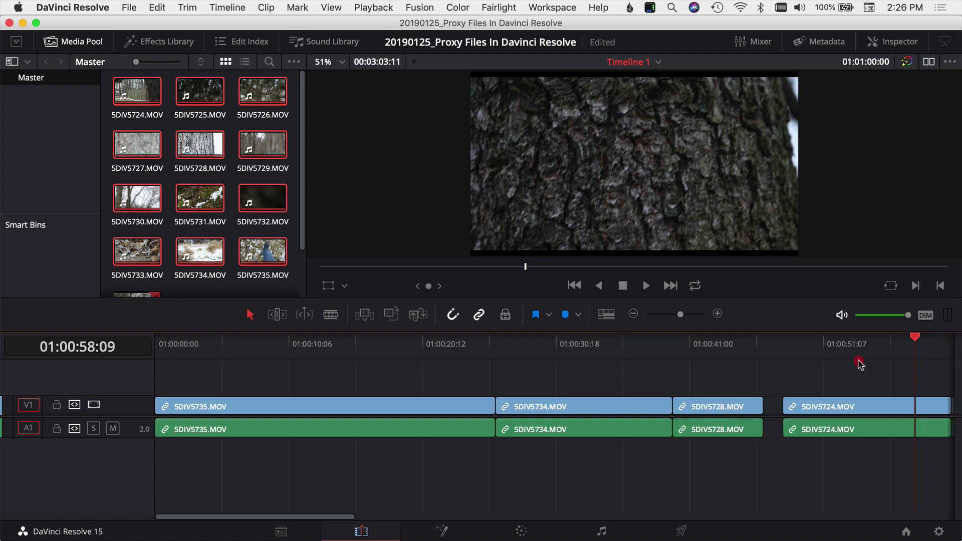
left_click_drag(860, 365, 634, 437)
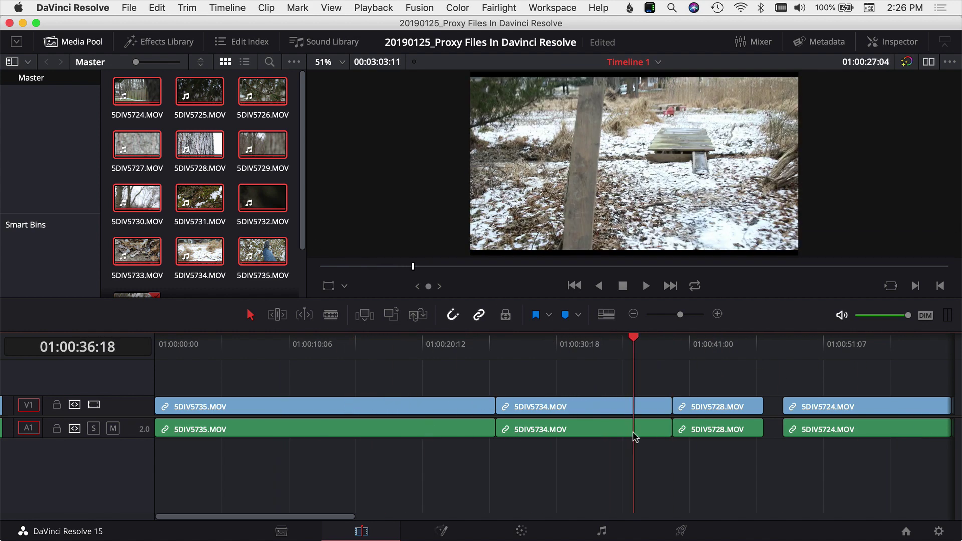